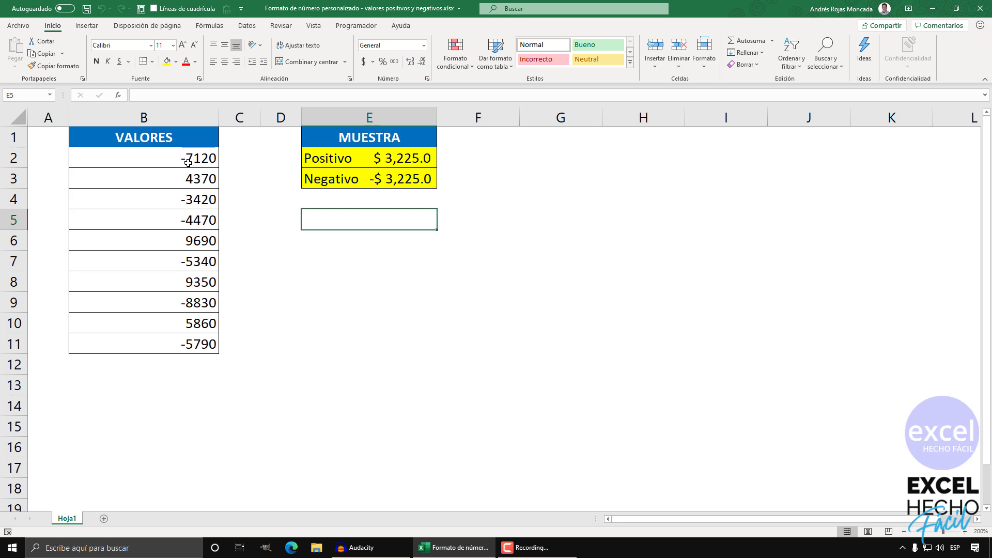
Select the VALORES cells B2 through B11.
left_click_drag(188, 158, 176, 338)
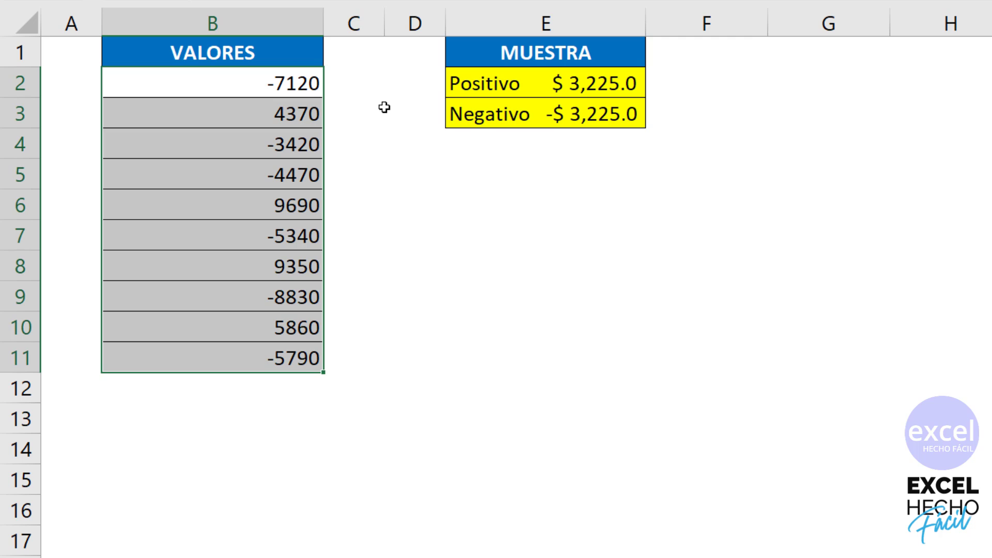
Open Formato de celdas on the Personalizada category and select the General type code.
key("ctrl+1")
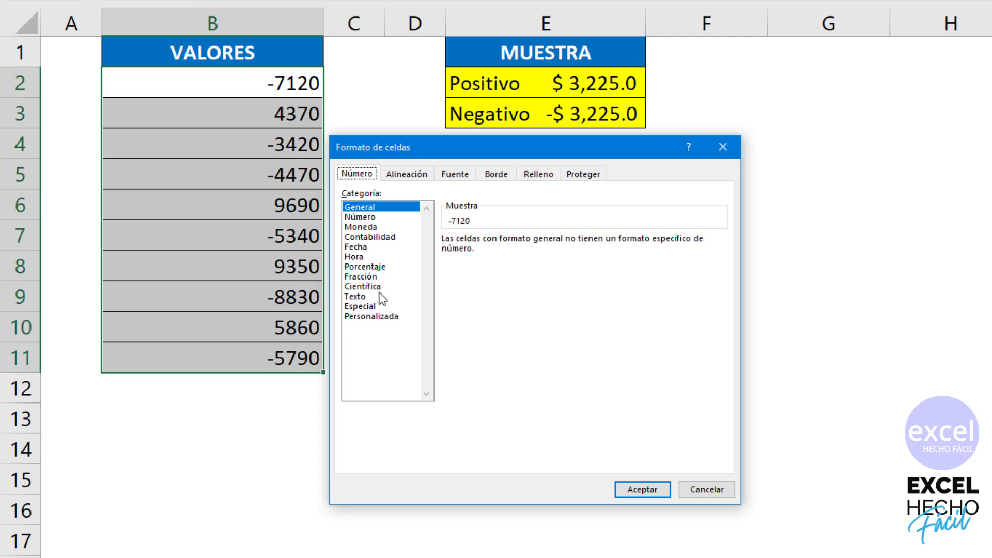
left_click(378, 317)
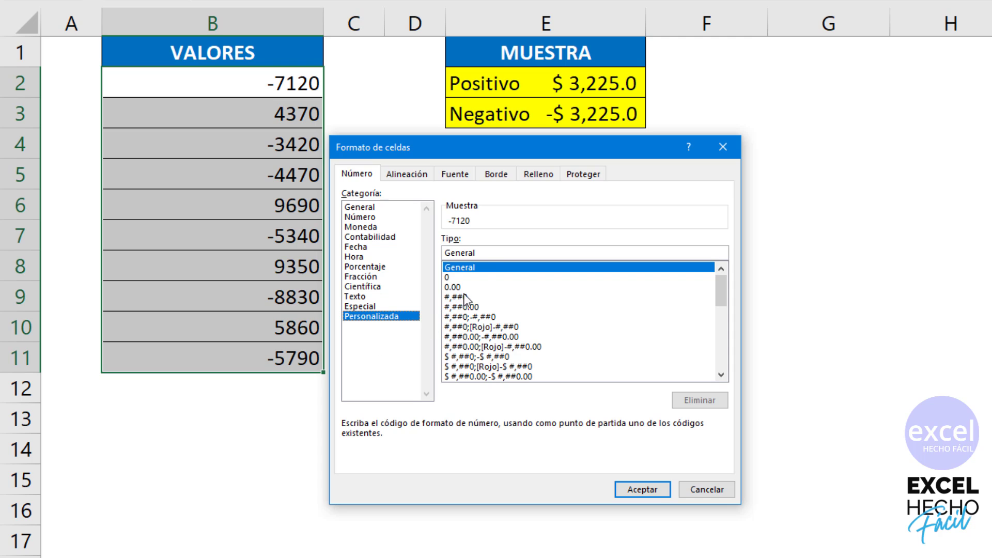
left_click_drag(475, 253, 437, 253)
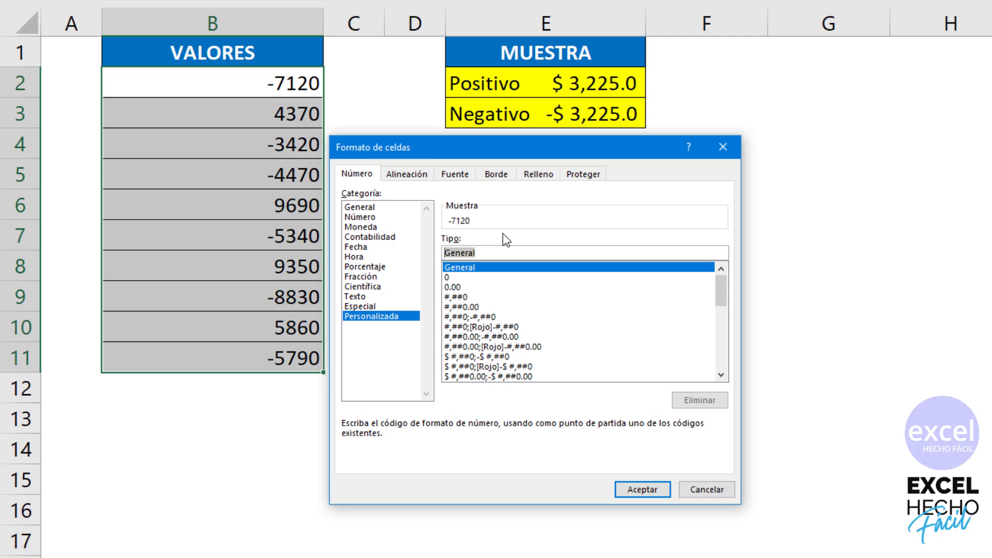
Replace the General code in the Tipo box with a new code starting with '$'.
key("BackSpace")
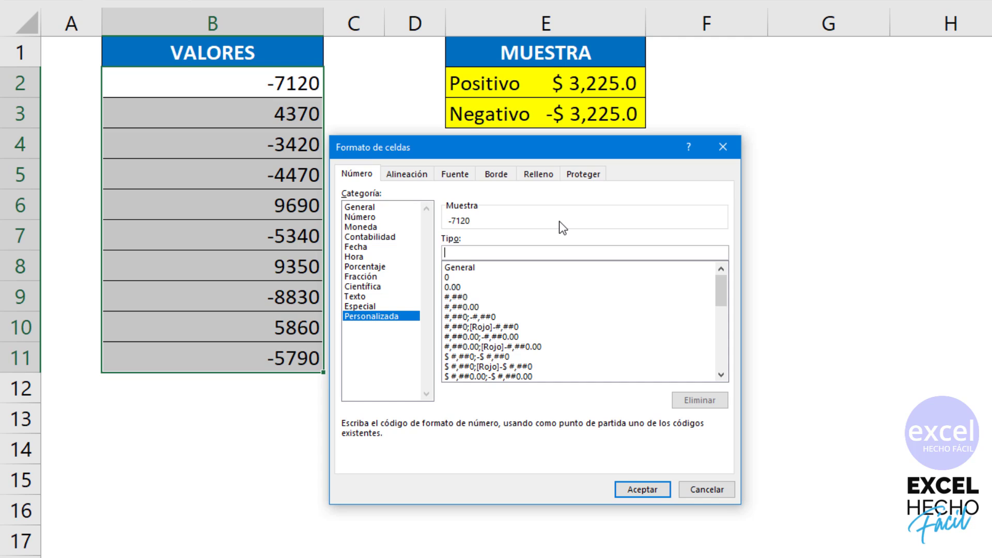
type(";")
type(";")
type("$")
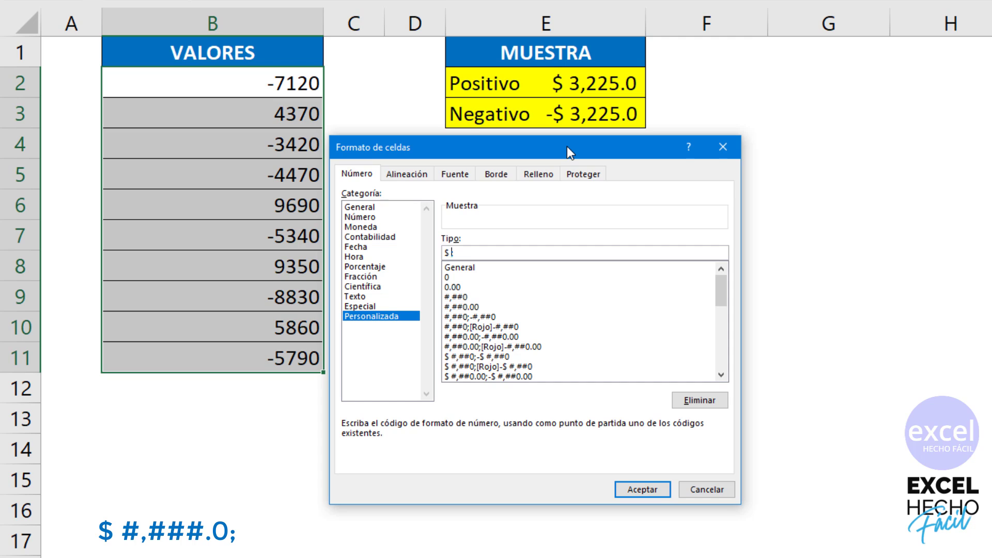
Type the positive section '$ #,###.0;' in the Tipo box.
type("#")
type(",")
type("###")
type(".")
type("0;")
Copy it into the negative section with a leading minus and apply '$ #,###.0;-$ #,###.0'.
key("shift+Home")
key("ctrl+c")
left_click(506, 252)
key("ctrl+v")
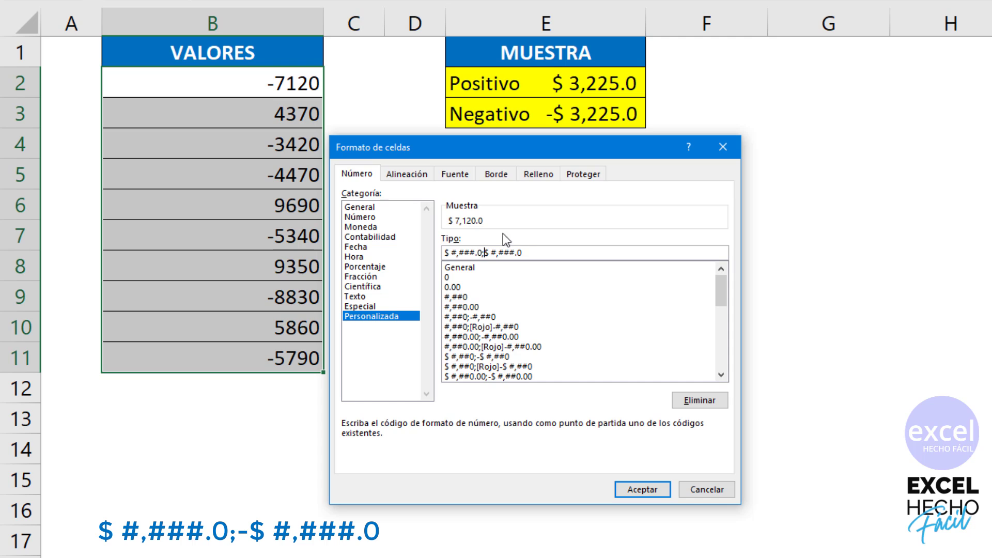
type("-")
left_click(631, 490)
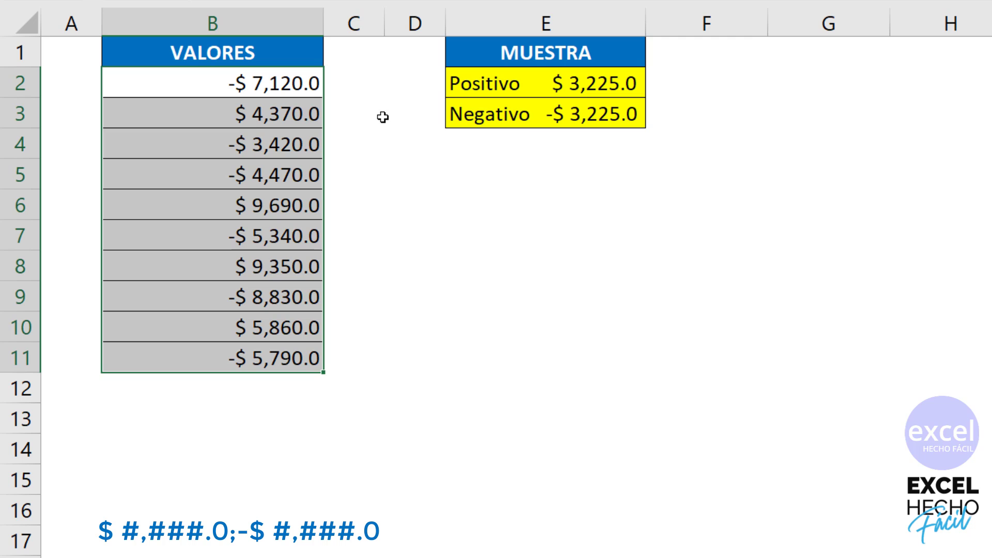
Change the code to '"Positivo"$ #,###.0;"Negativo"-$ #,###.0' and apply it.
key("ctrl+1")
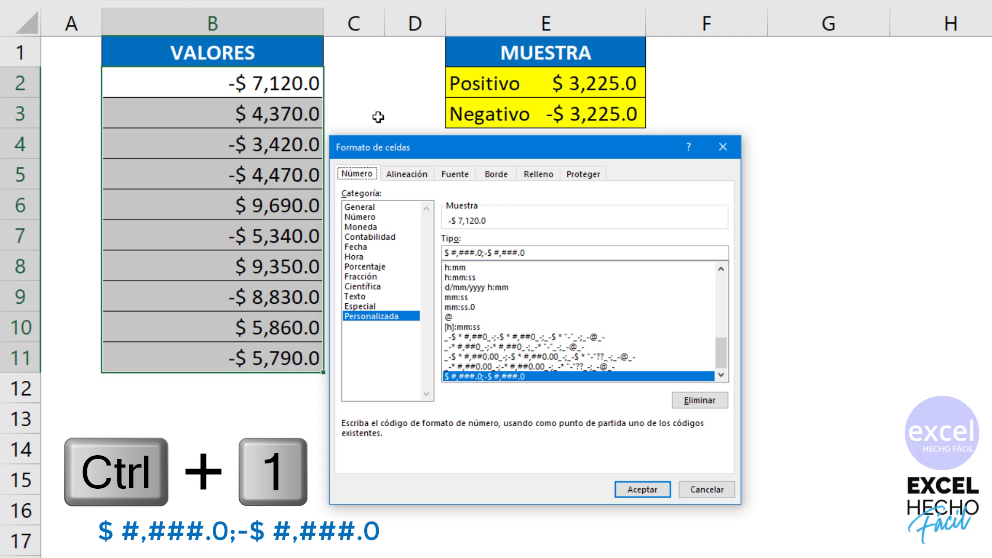
left_click(376, 318)
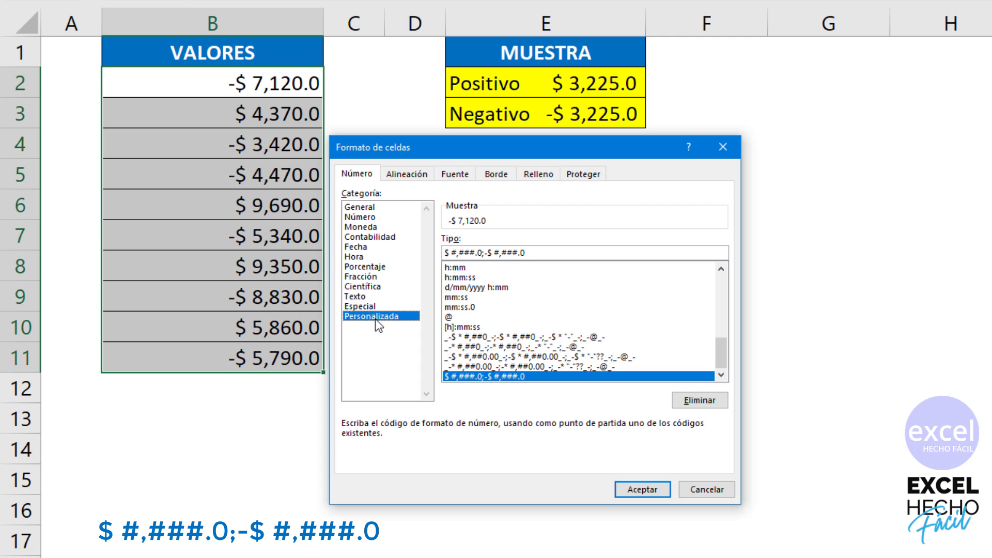
left_click(446, 254)
type("\"\"")
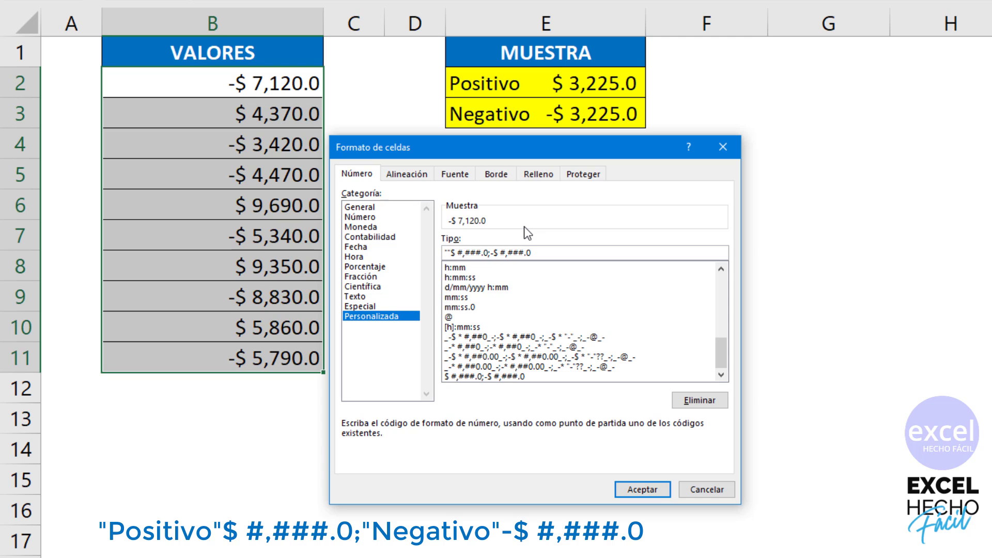
type("Positivo")
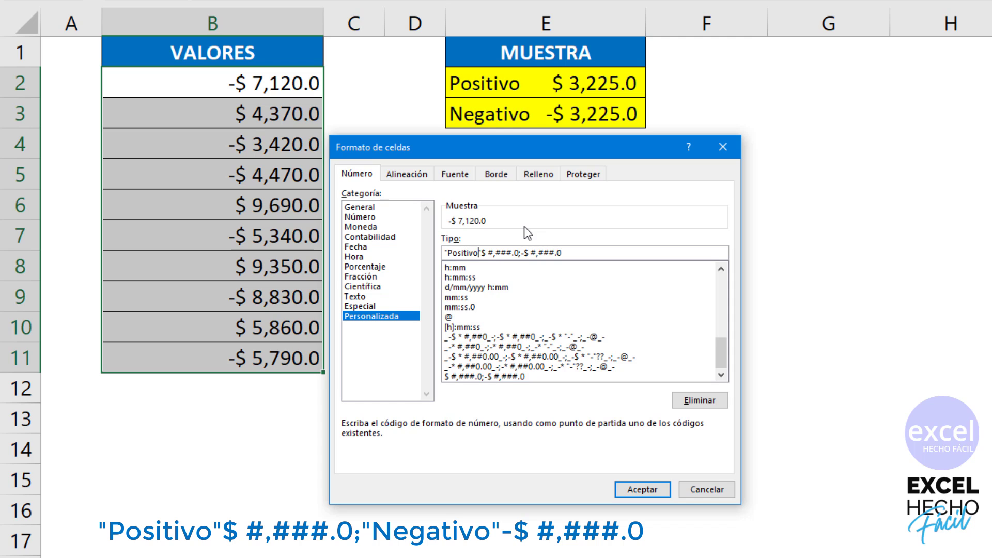
left_click(522, 253)
type("\"$ #,###.0;\"")
type("Negat")
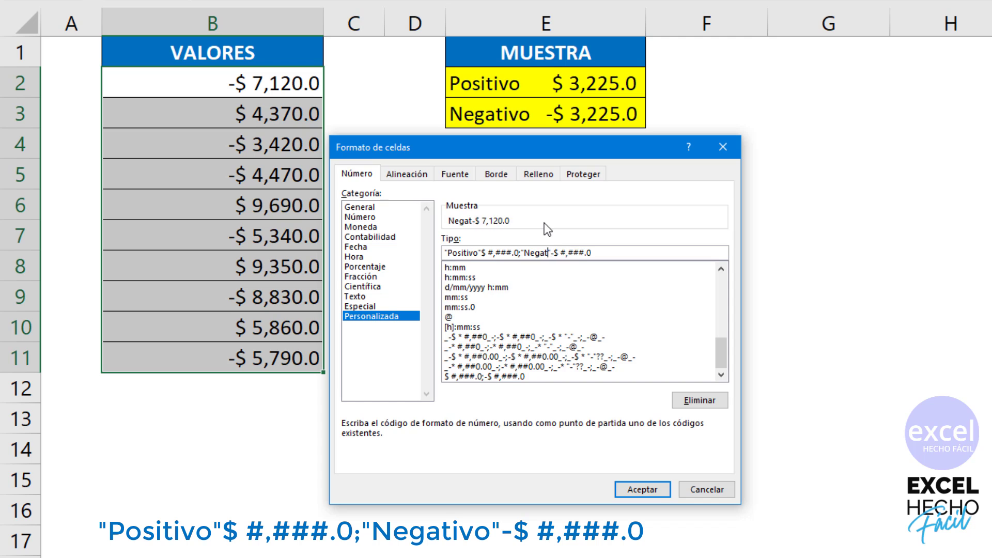
type("ivo")
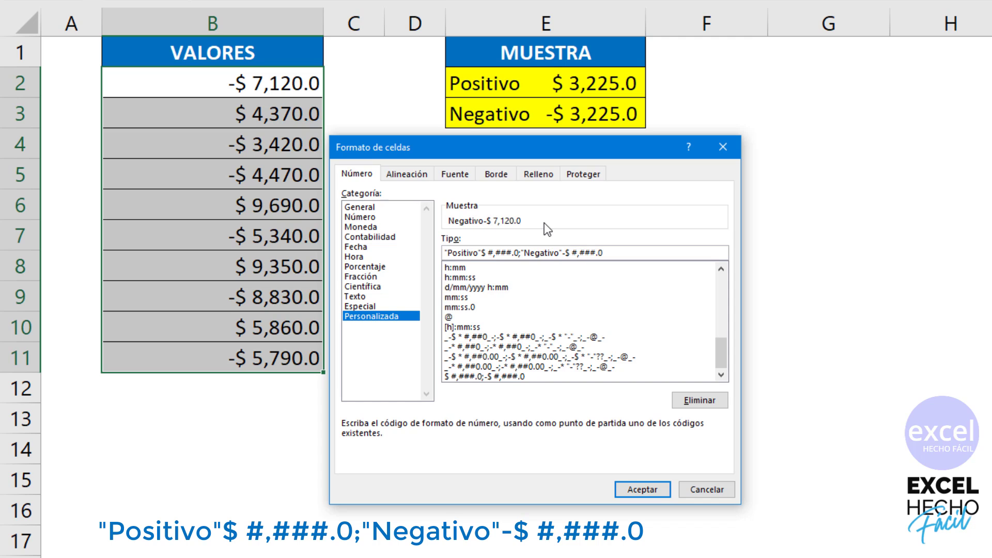
left_click(642, 491)
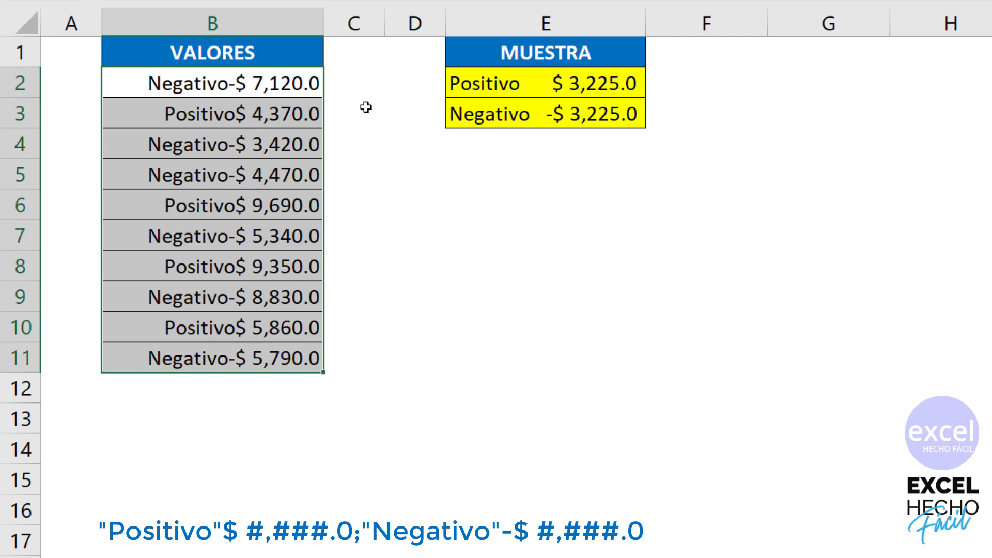
Insert the repeat-fill '* ' after both labels, giving '"Positivo" * $ #,###.0;"Negativo" * -$ #,###.0'.
key("ctrl+1")
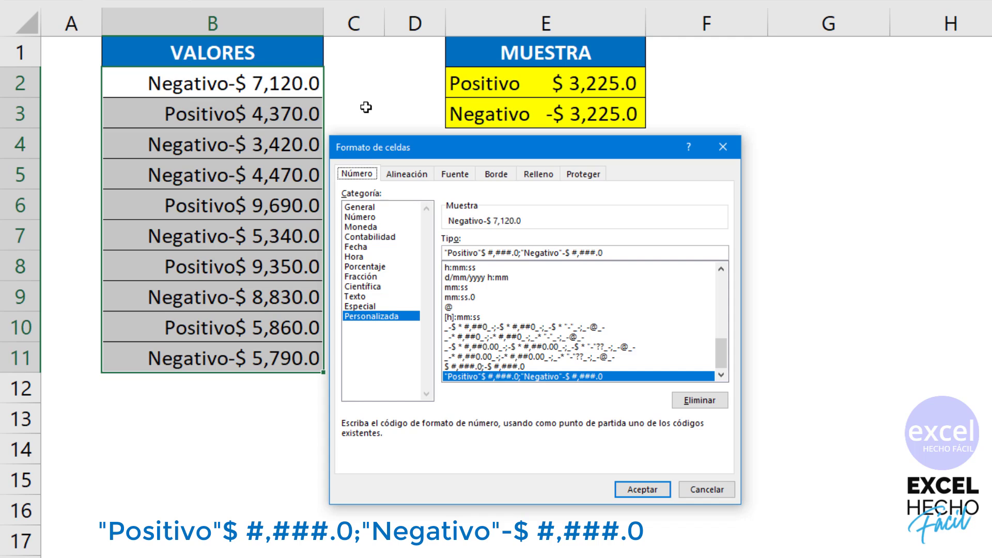
left_click(367, 317)
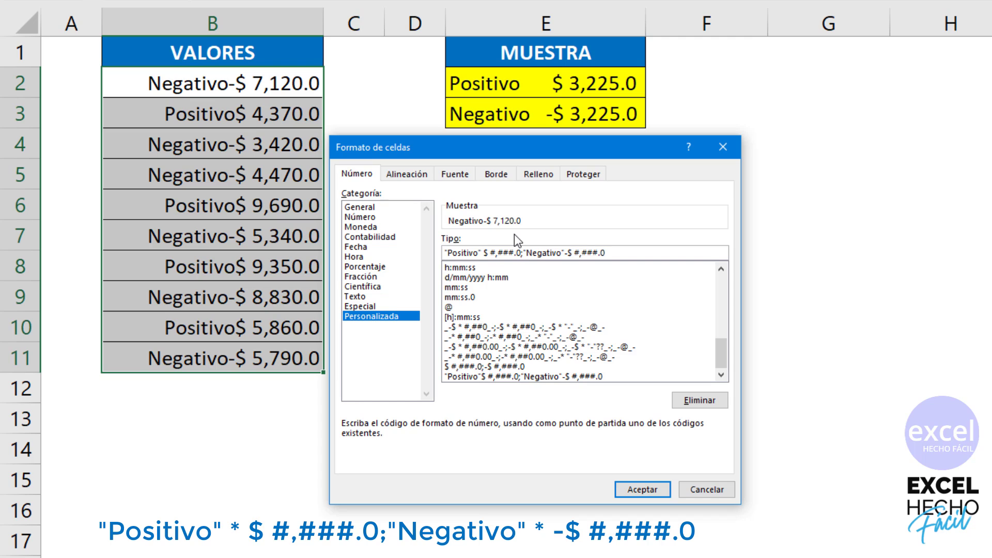
type("*")
left_click(569, 252)
type("*")
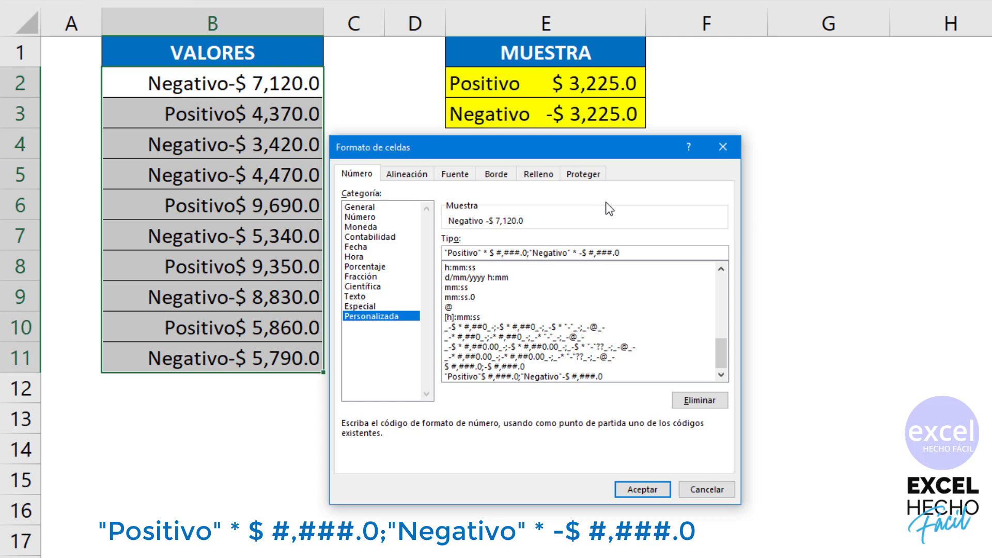
key("Left")
left_click(659, 493)
Deselect to check the padded labelled amounts, then reselect B2:B11.
left_click(486, 174)
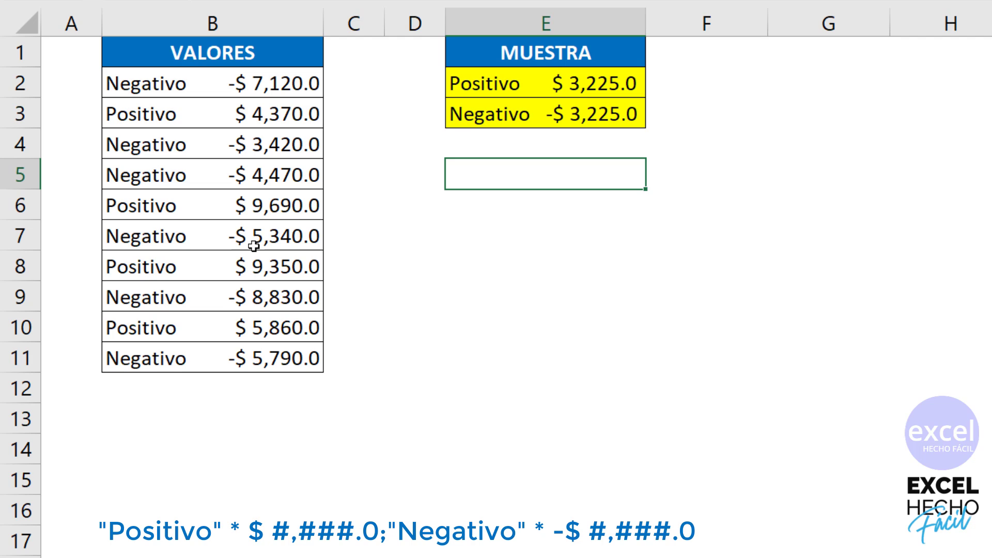
left_click(266, 89)
left_click_drag(266, 89, 269, 354)
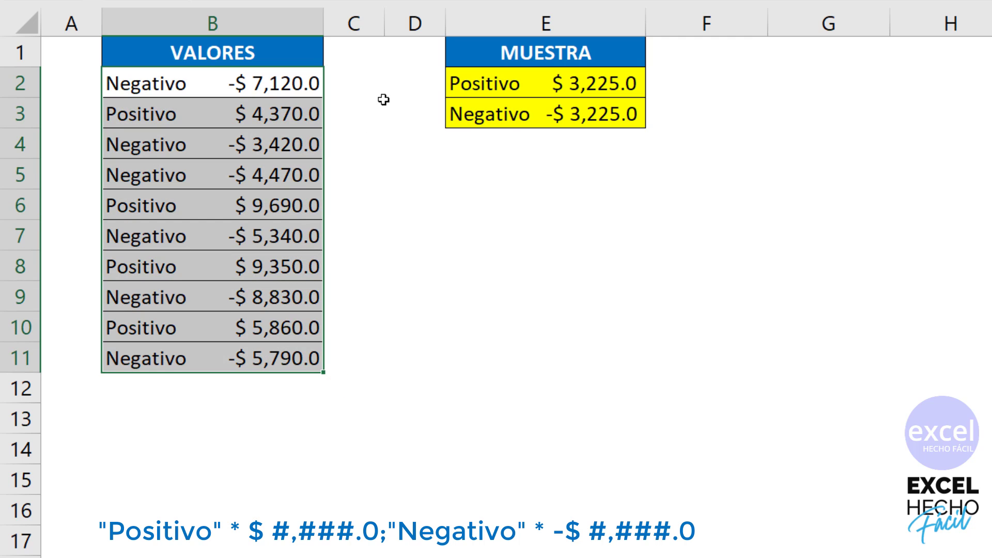
Add [Azul] before the Positivo section and [Rojo] before the Negativo section.
key("ctrl+1")
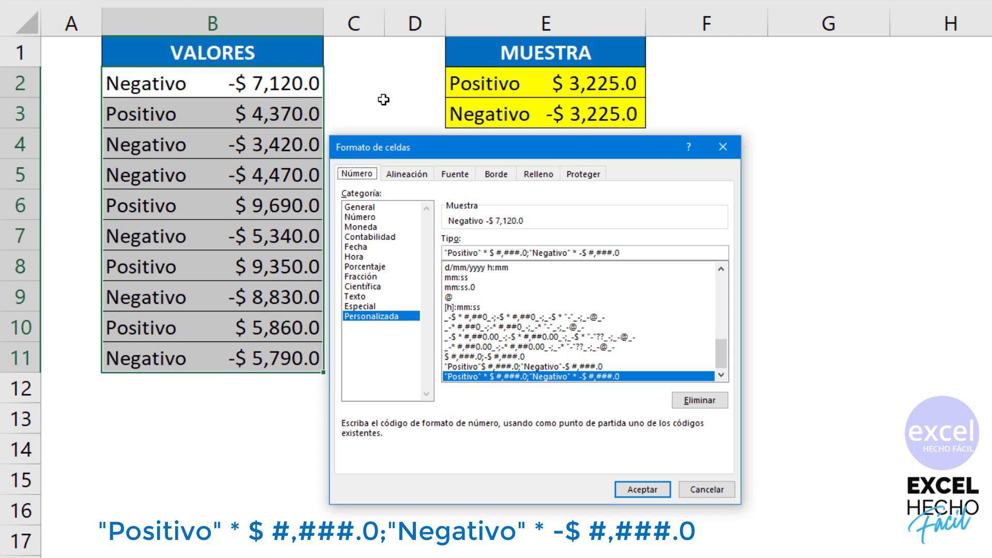
left_click(383, 318)
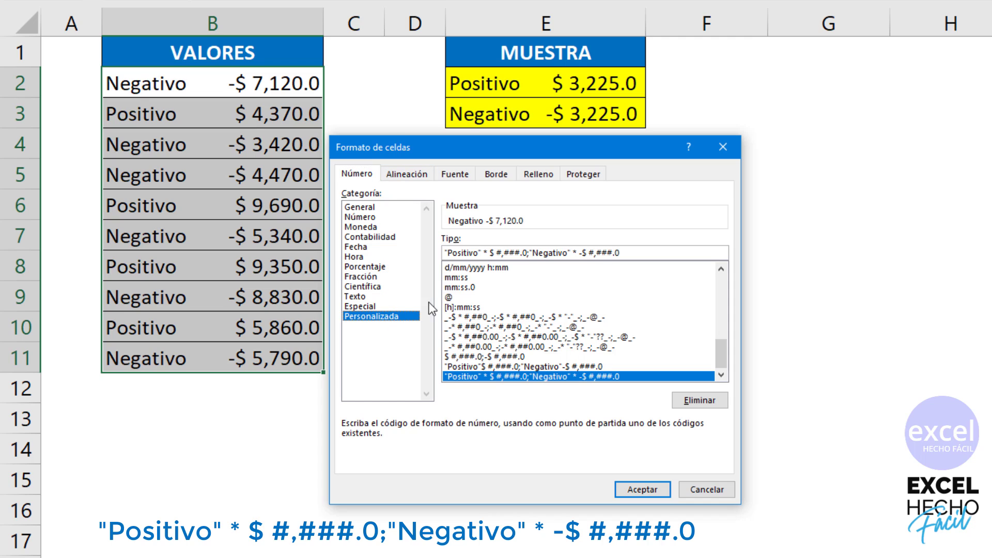
left_click(448, 253)
type("[]")
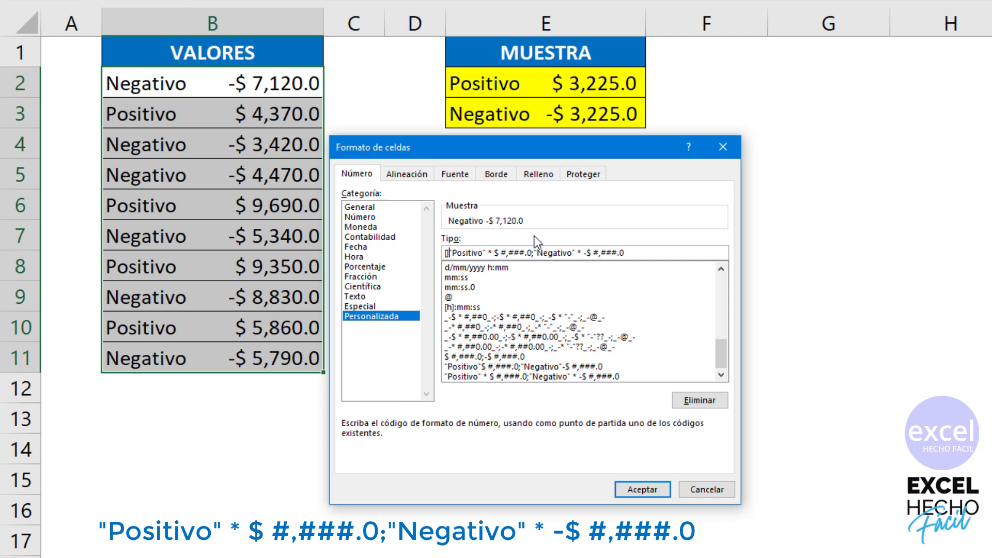
key("Left")
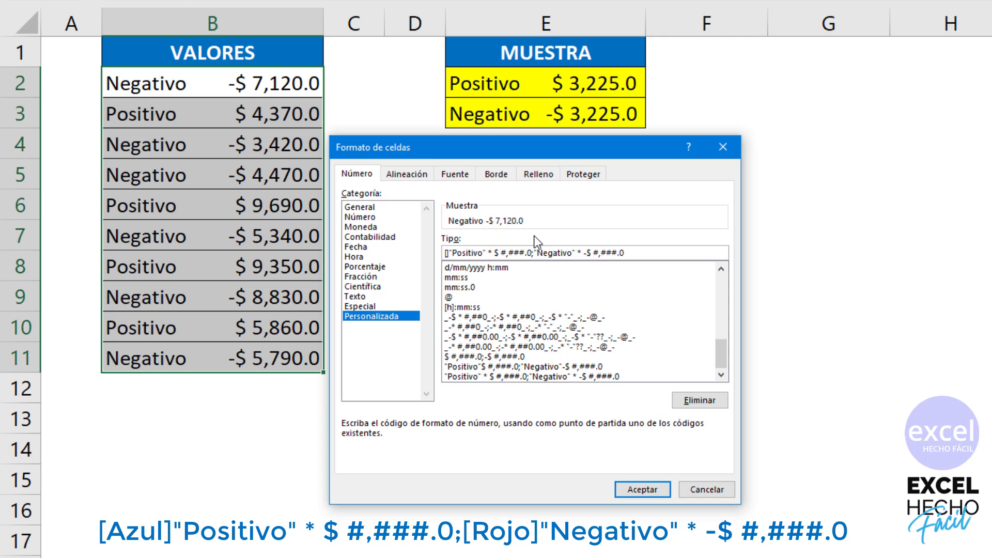
type("Azu")
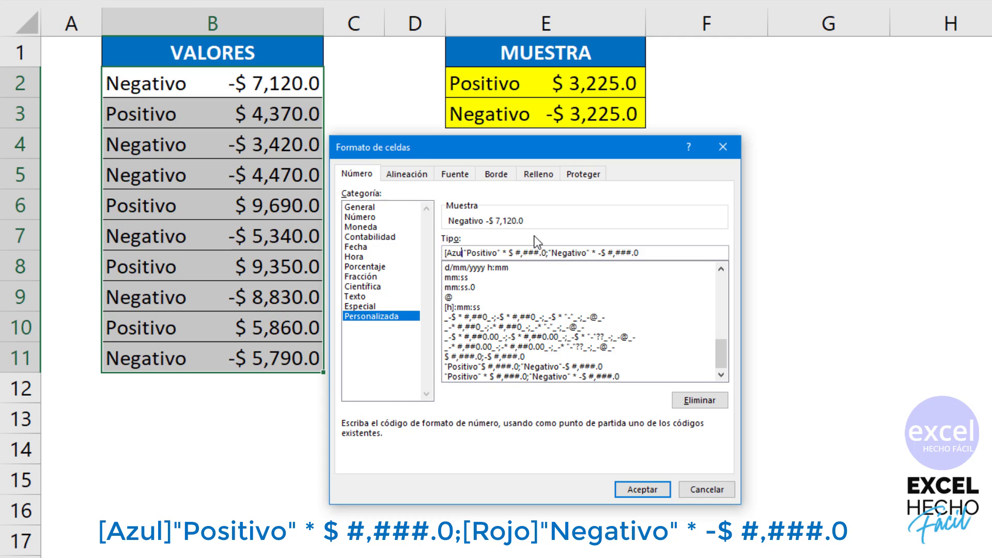
type("l")
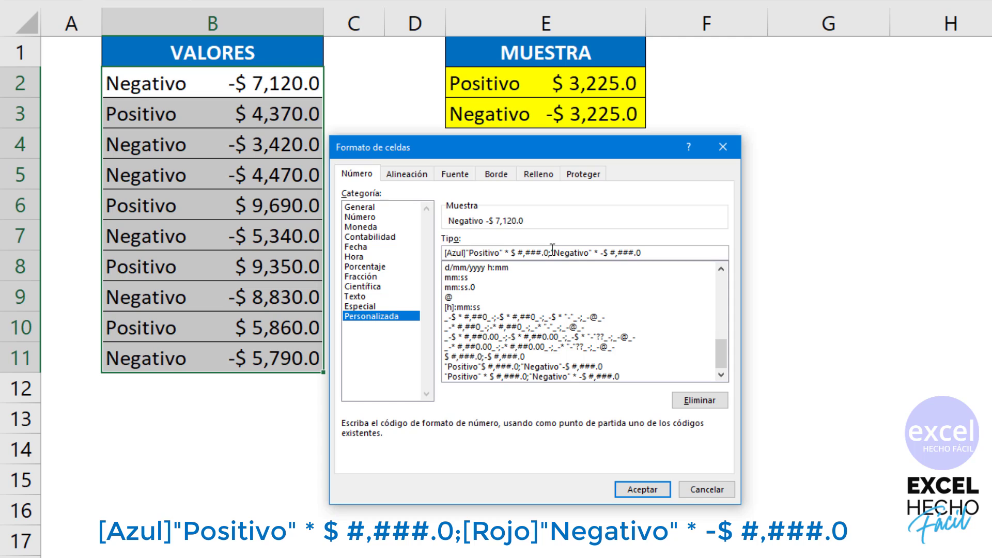
type("[")
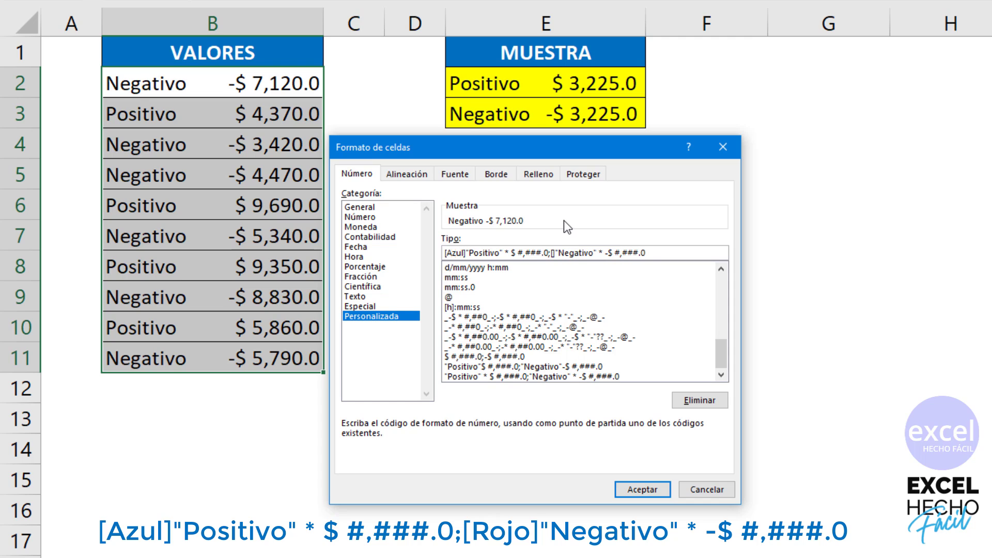
type("Rojo")
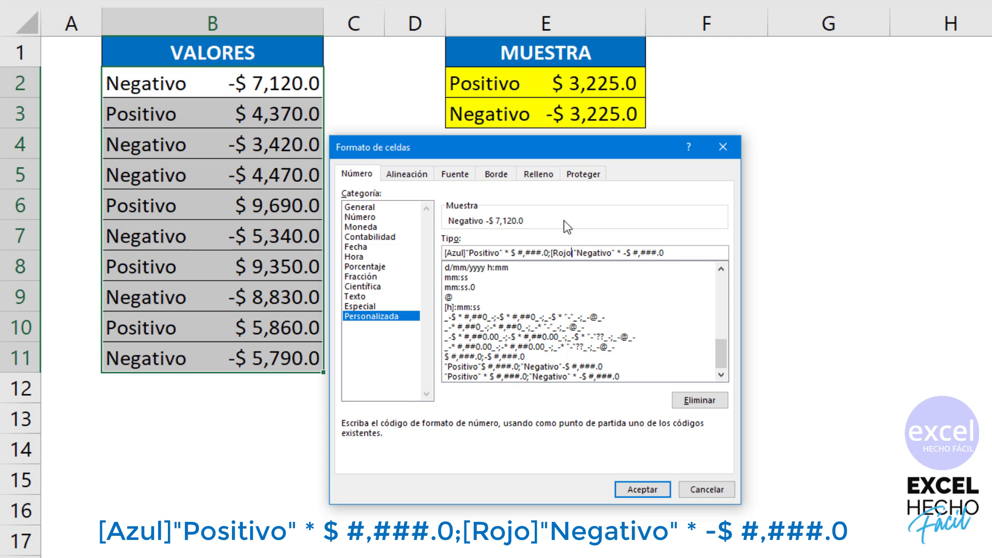
type("]")
left_click(645, 489)
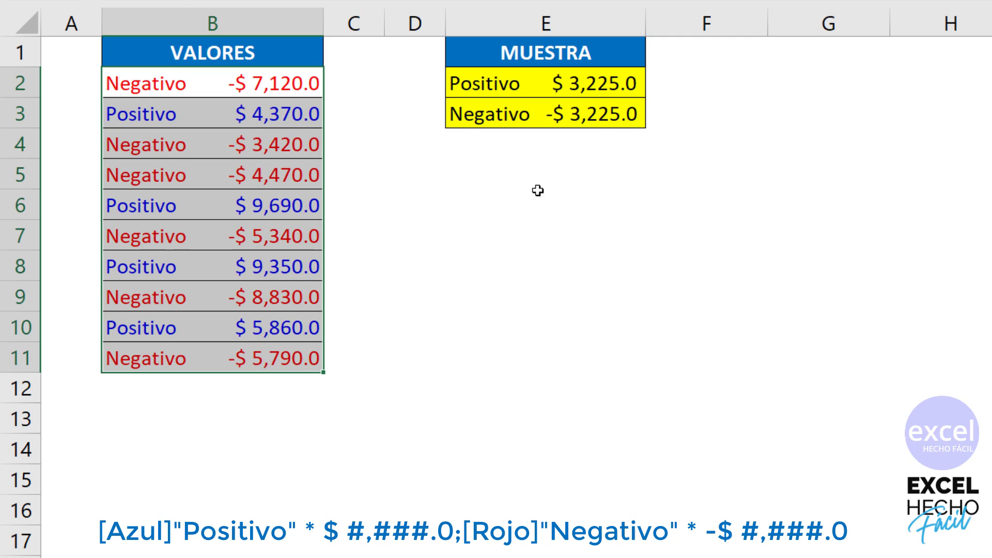
Recalculate column B's random values with F9 several times, checking labels and colours follow each sign.
left_click(496, 181)
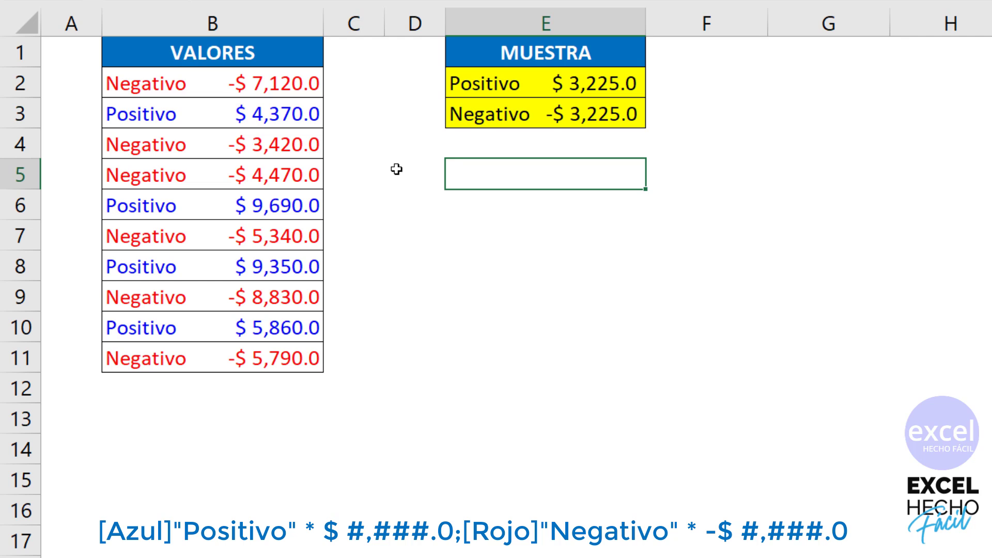
key("F9")
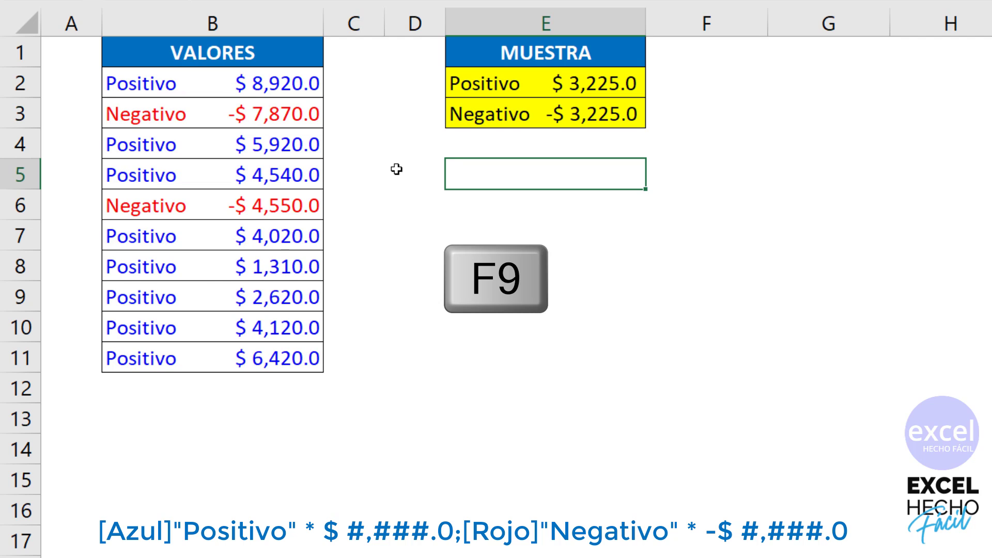
key("F9")
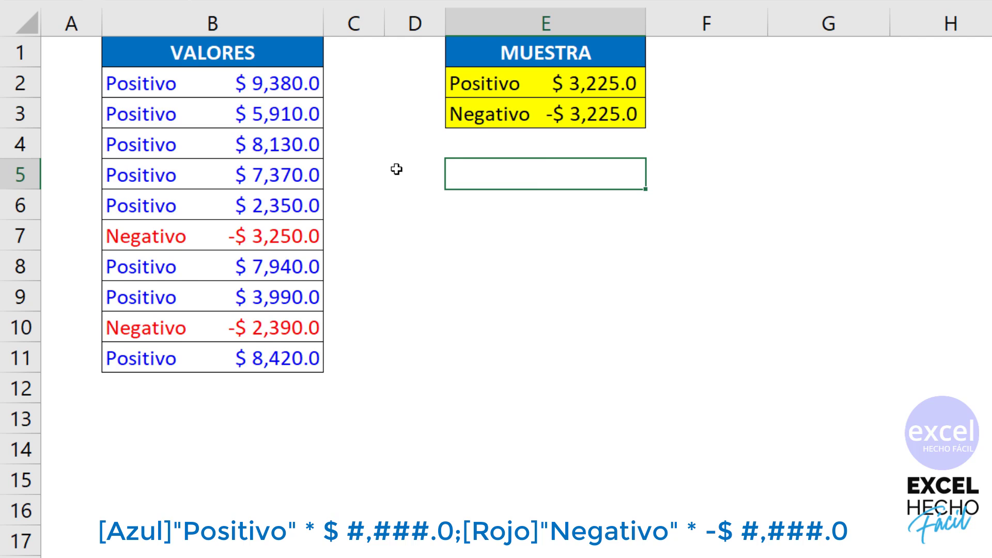
key("F9")
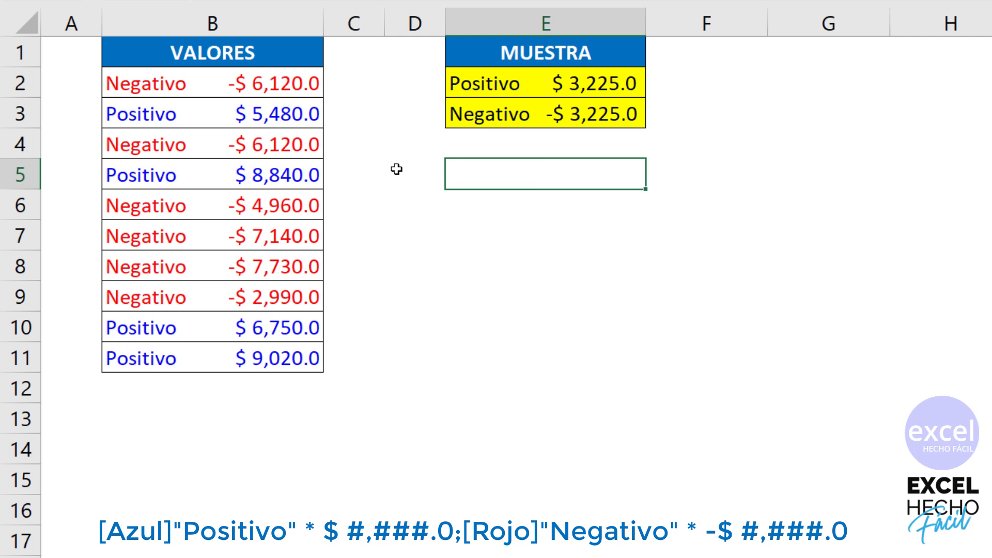
key("F9")
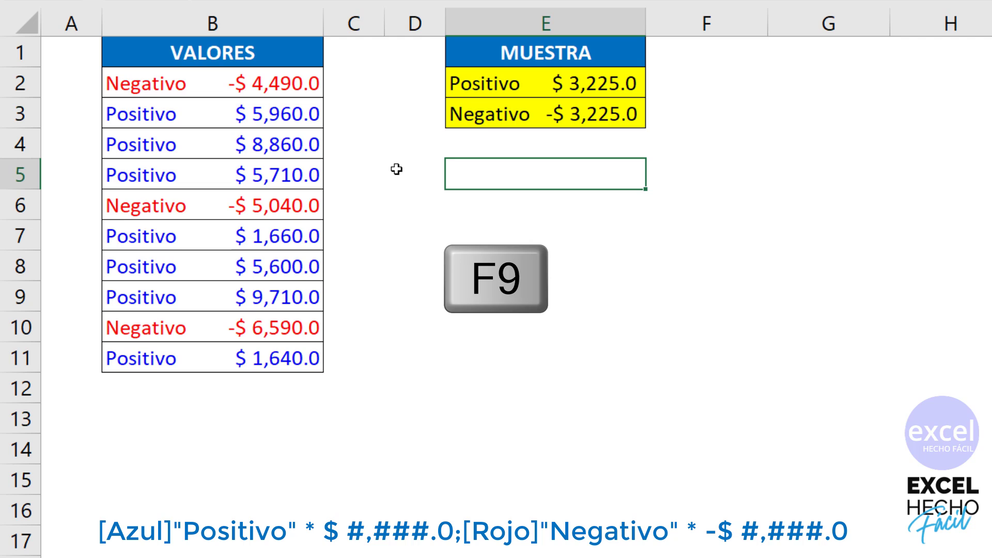
key("F9")
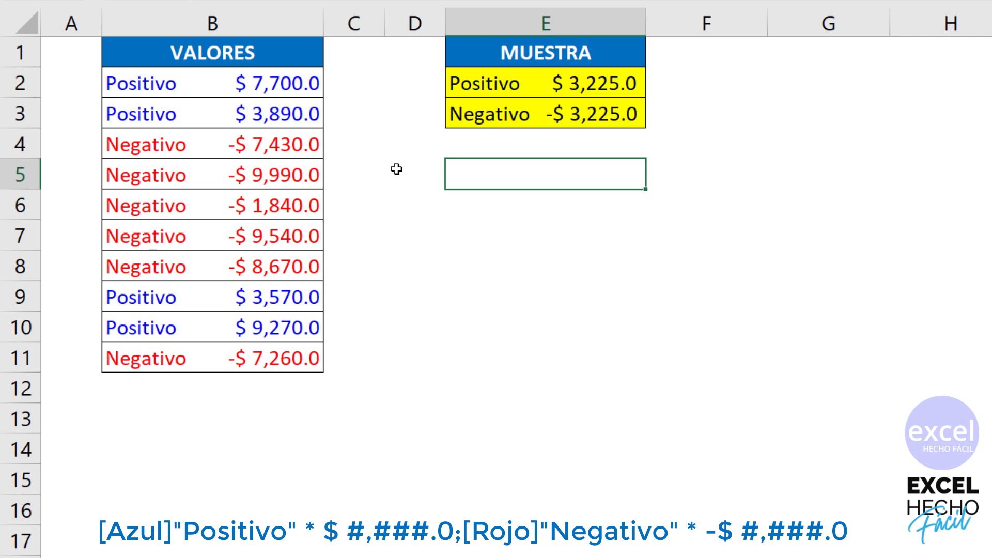
key("F9")
key("F9")
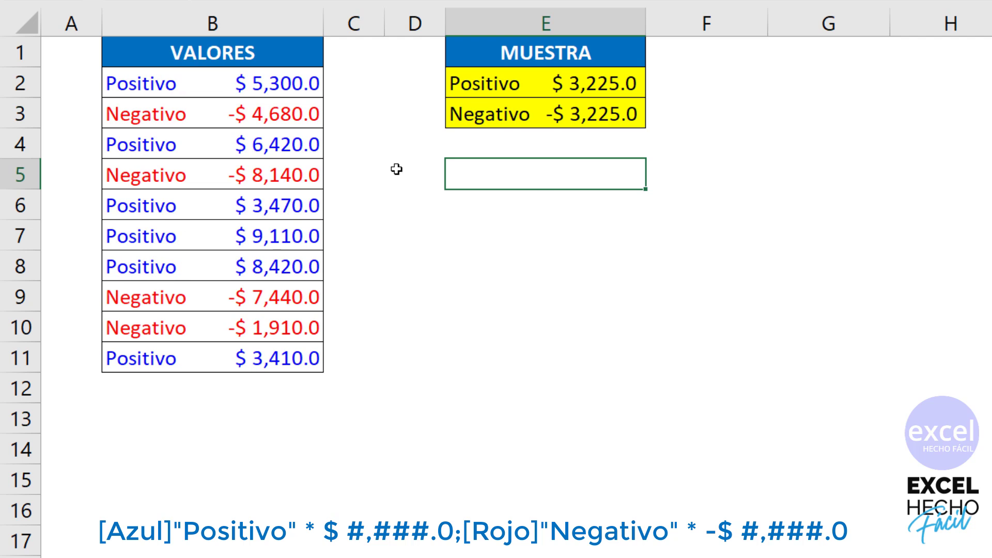
key("F9")
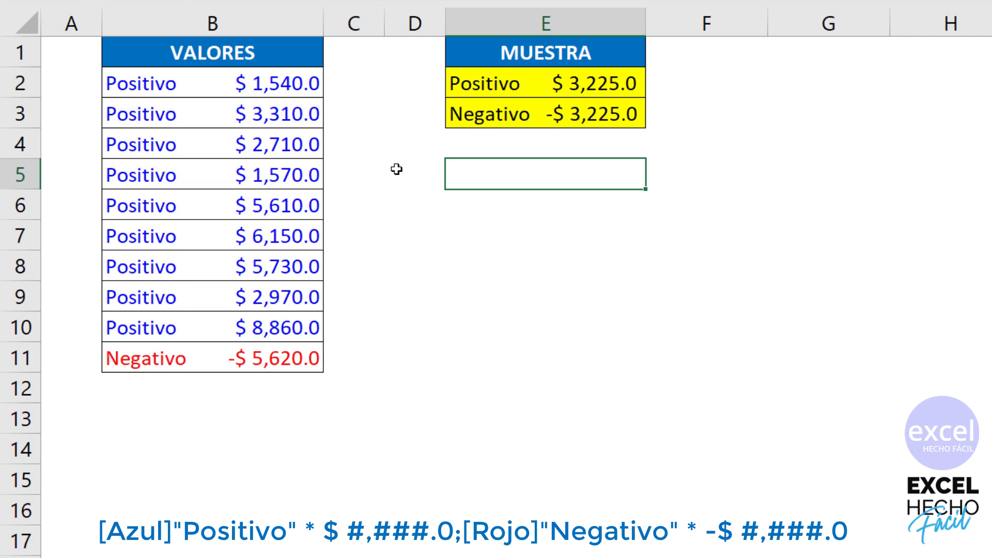
key("F9")
key("F9")
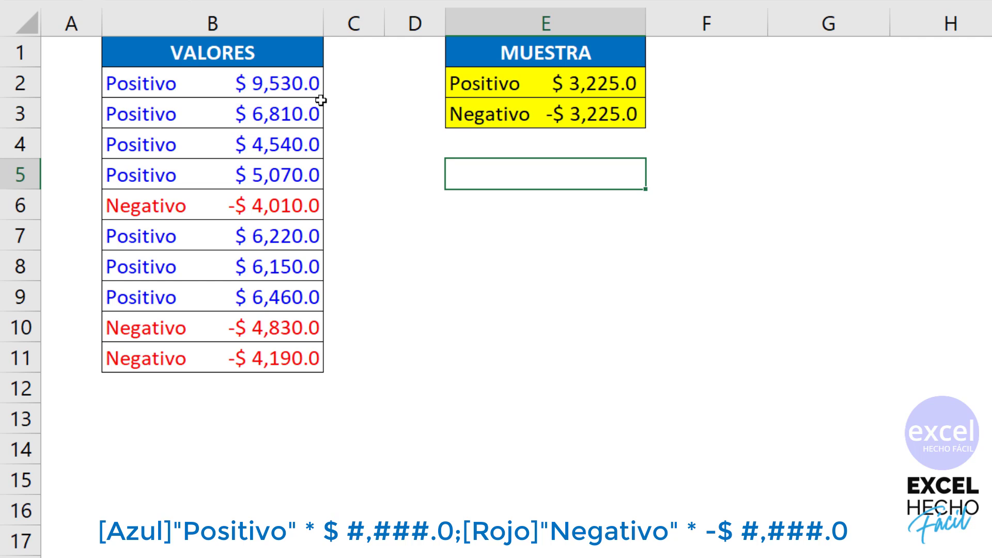
Enter the formula =B2+1 in E5, then select B2.
type("=")
left_click(267, 84)
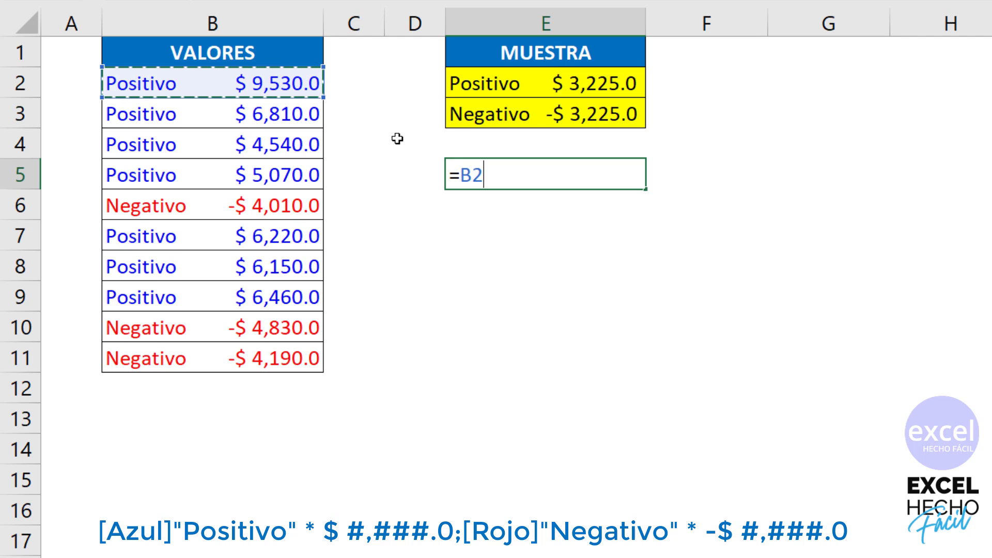
type("+1")
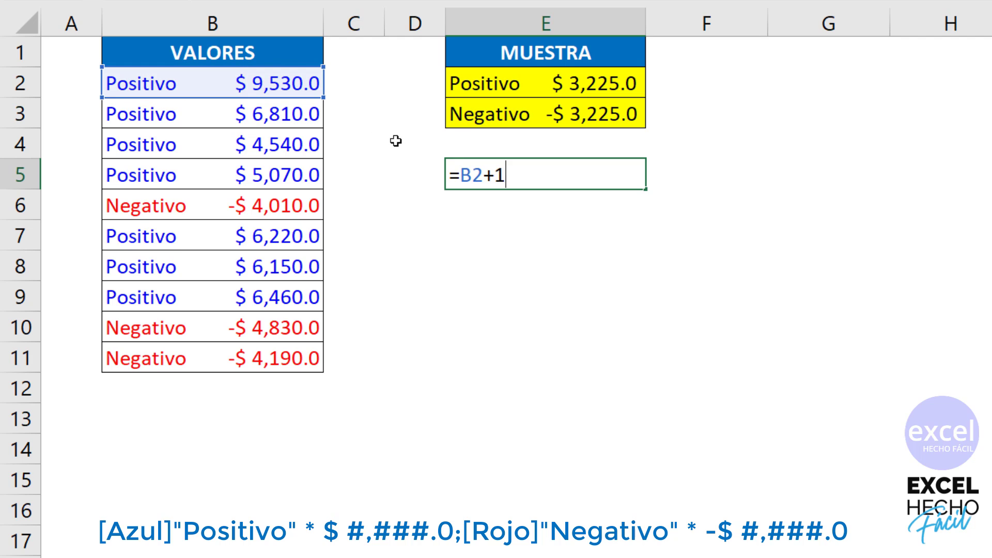
key("ctrl+Return")
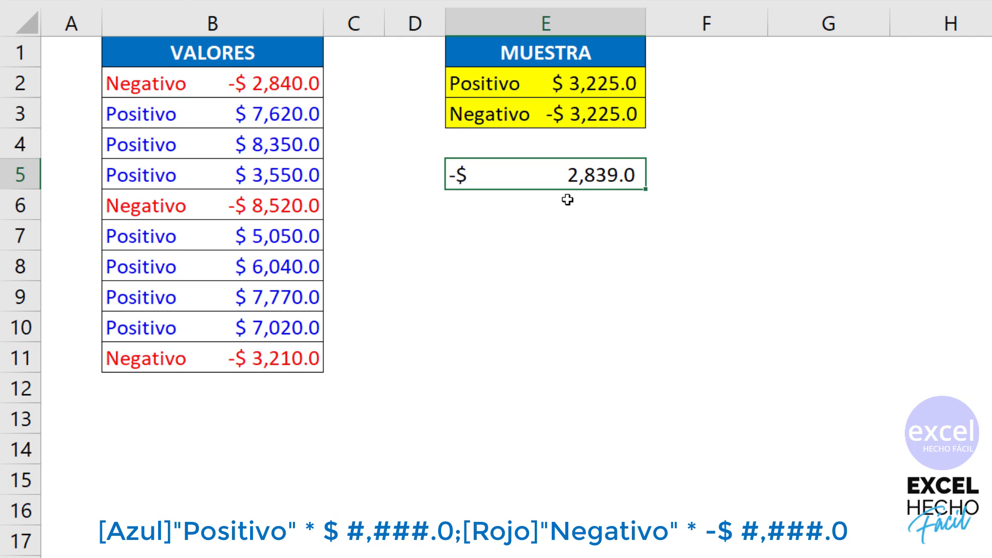
left_click(253, 87)
Paint B2's colour-coded format onto E5, then recalculate so E5 shows red Negativo -$ 6,679.0.
left_click(500, 188)
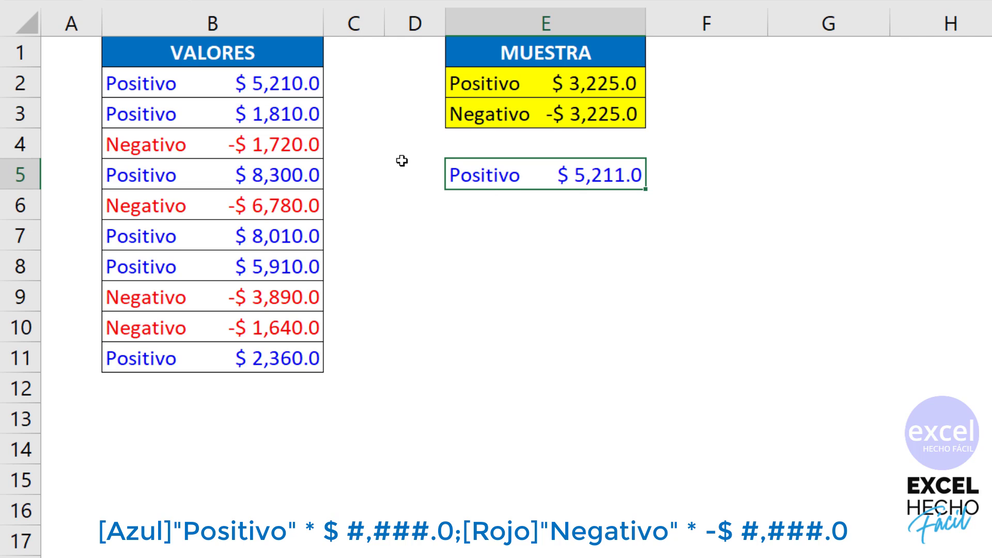
key("F9")
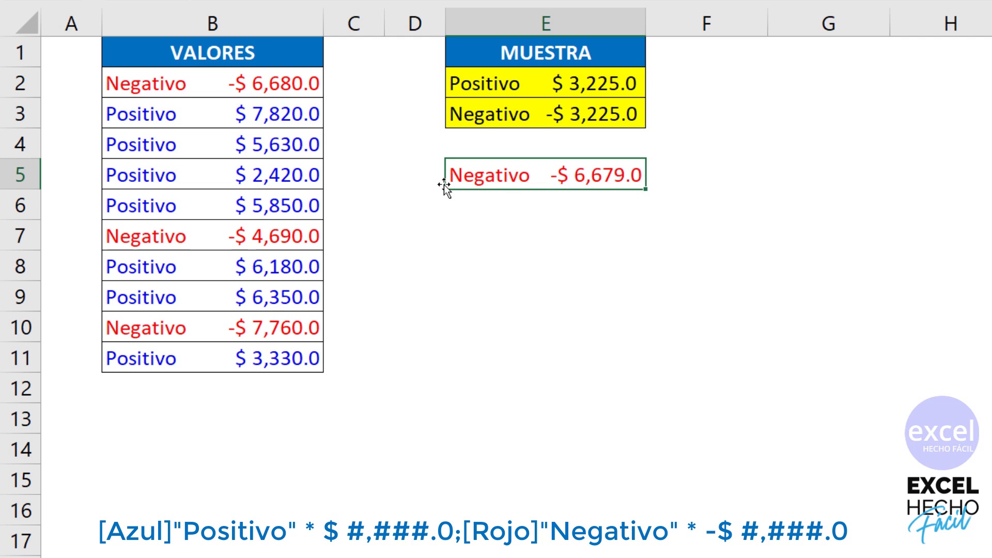
Copy B2's custom format code from the Format Cells dialog.
left_click(263, 84)
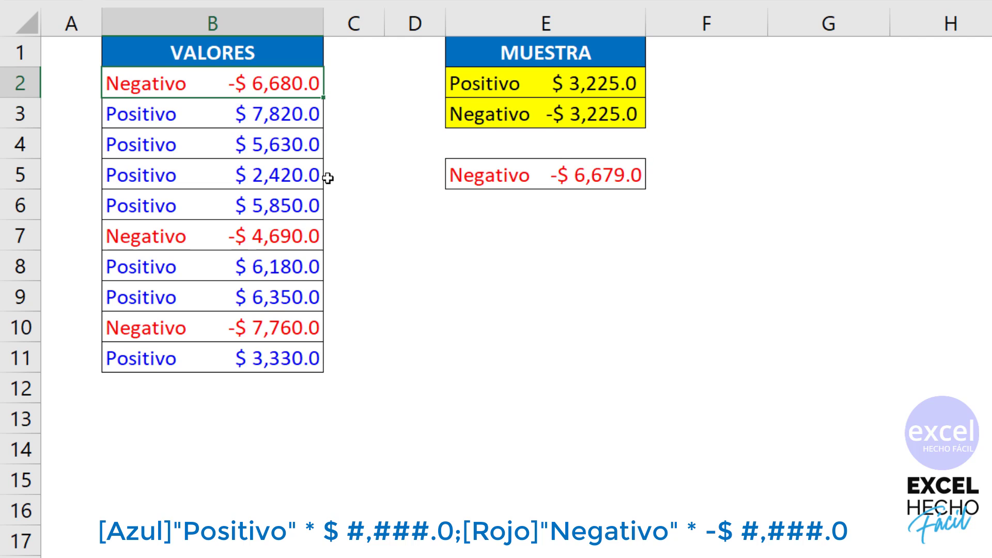
key("ctrl+1")
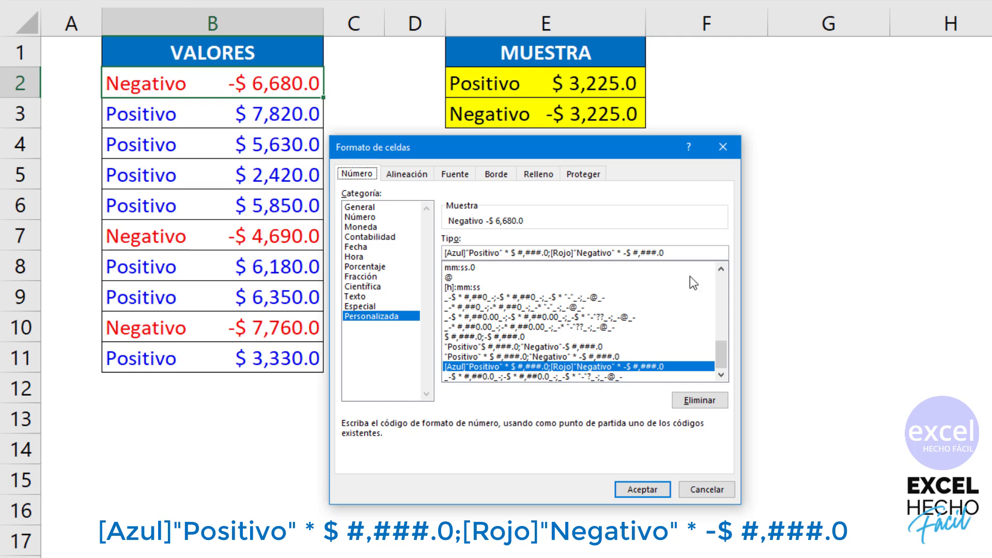
left_click_drag(698, 252, 446, 252)
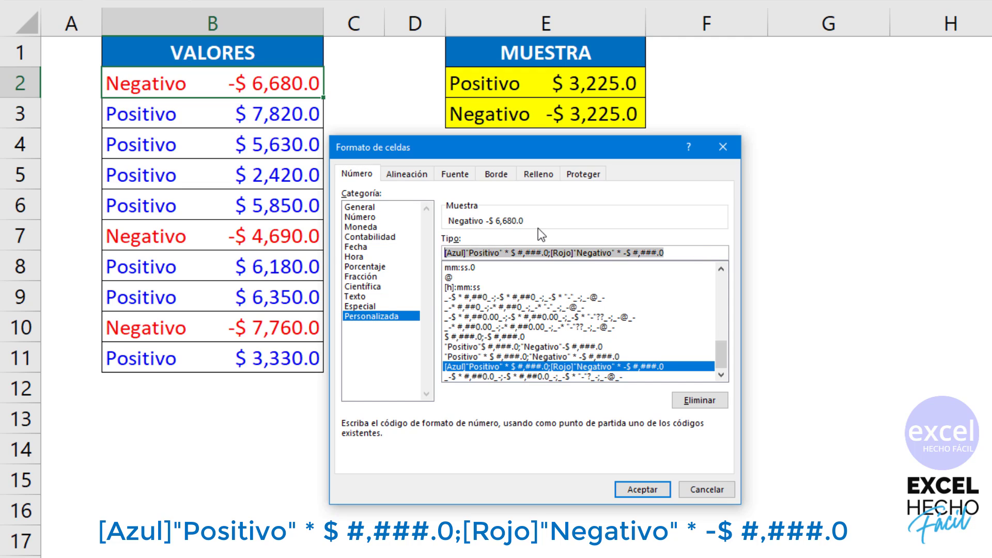
key("ctrl+c")
key("Escape")
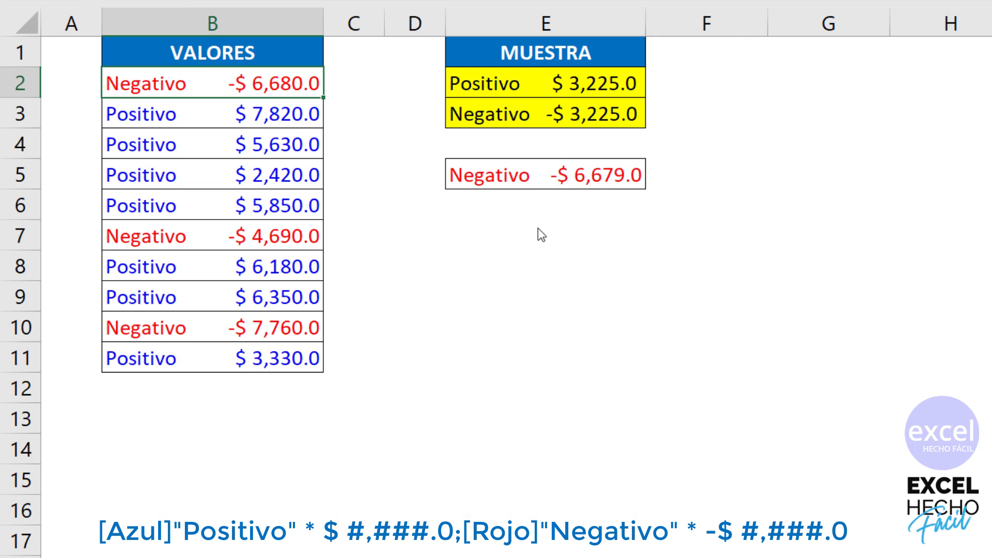
Paste the copied format code as text into cell E6.
left_click(486, 210)
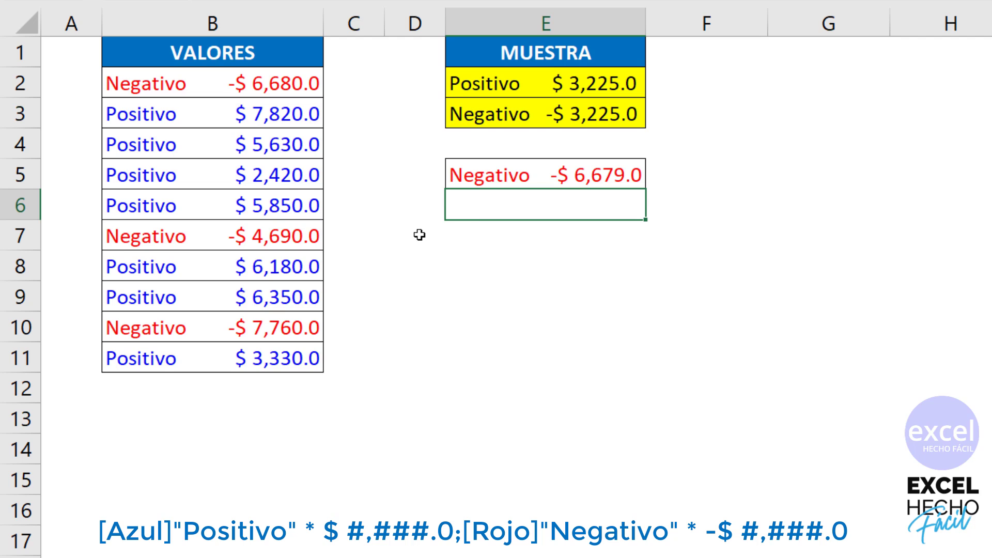
key("F2")
key("ctrl+v")
key("Return")
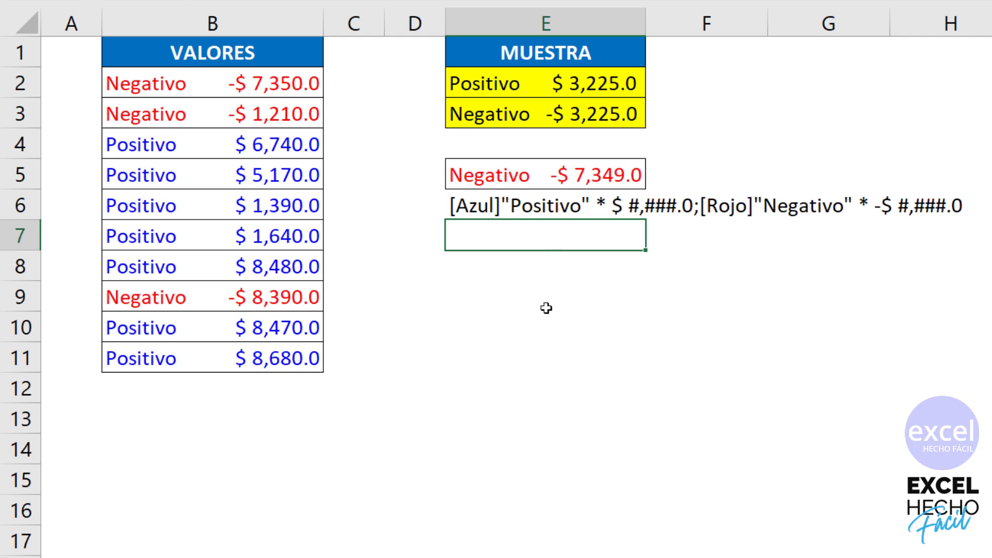
left_click(538, 346)
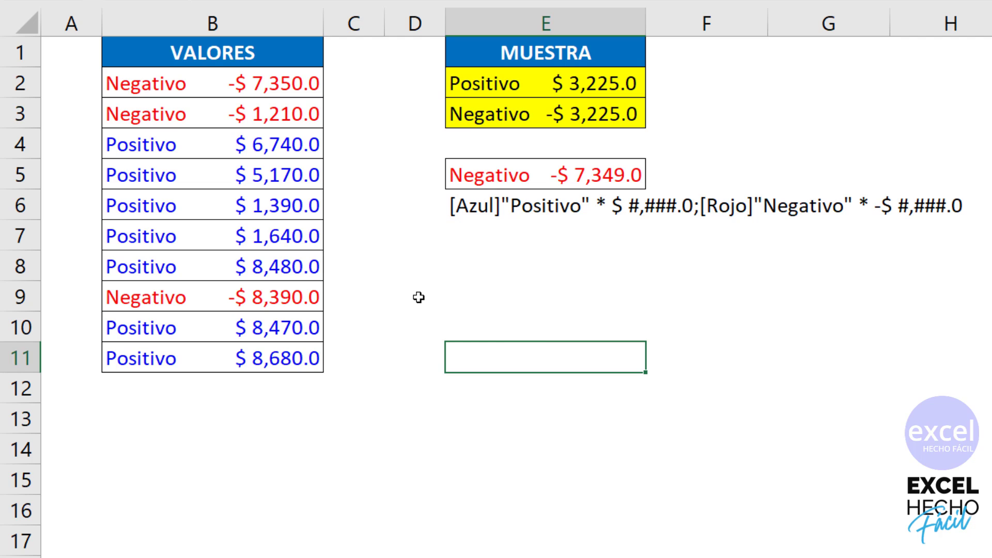